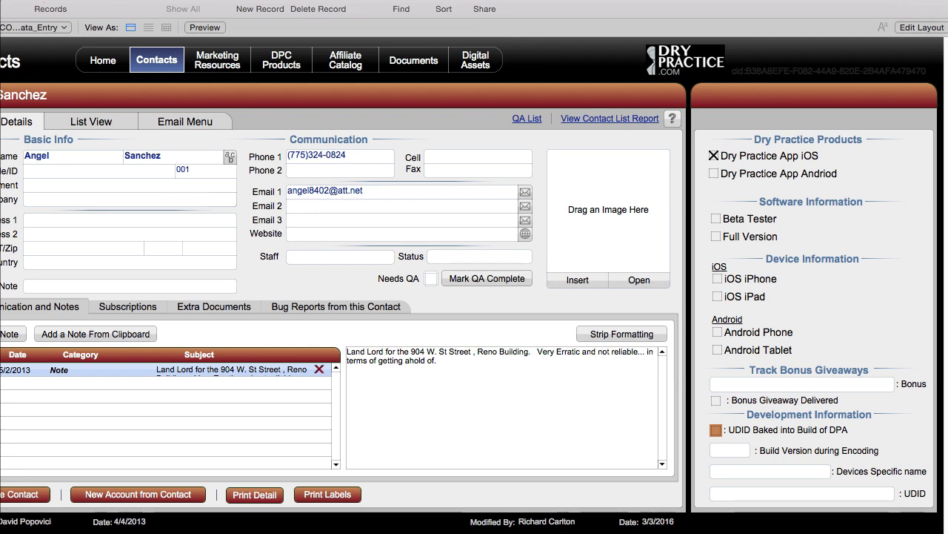
Step: In Layout mode, give the Dry Practice Products checkbox field the hide condition 1=1
left_click(153, 66)
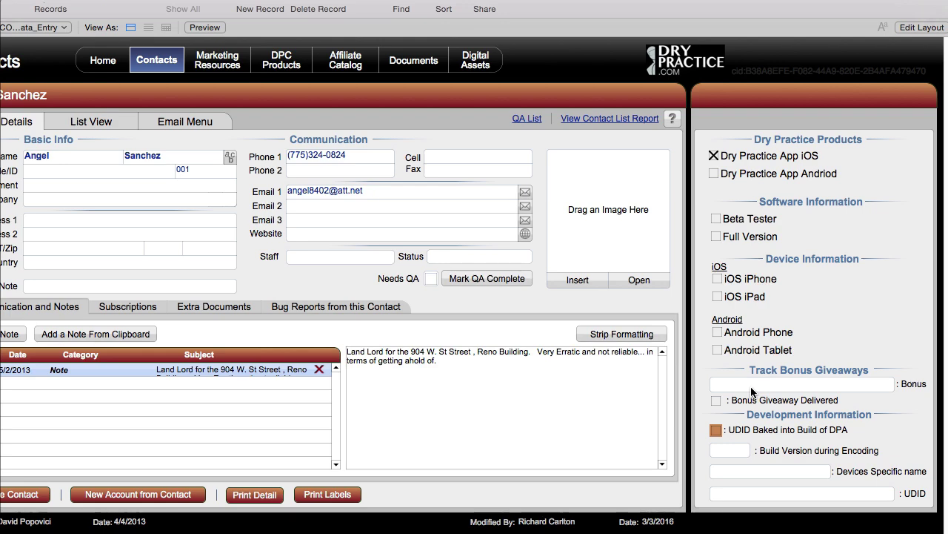
key("super+l")
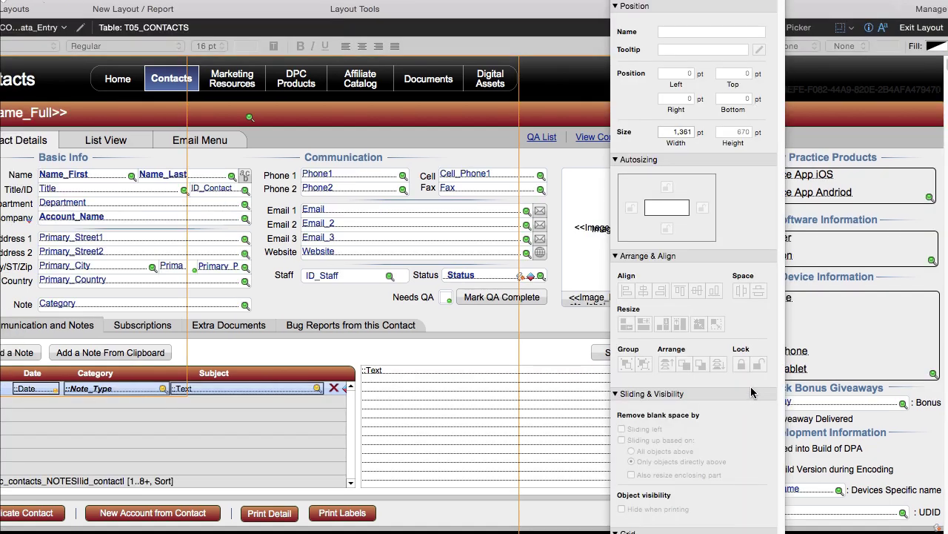
left_click_drag(755, 22, 585, 22)
left_click(832, 178)
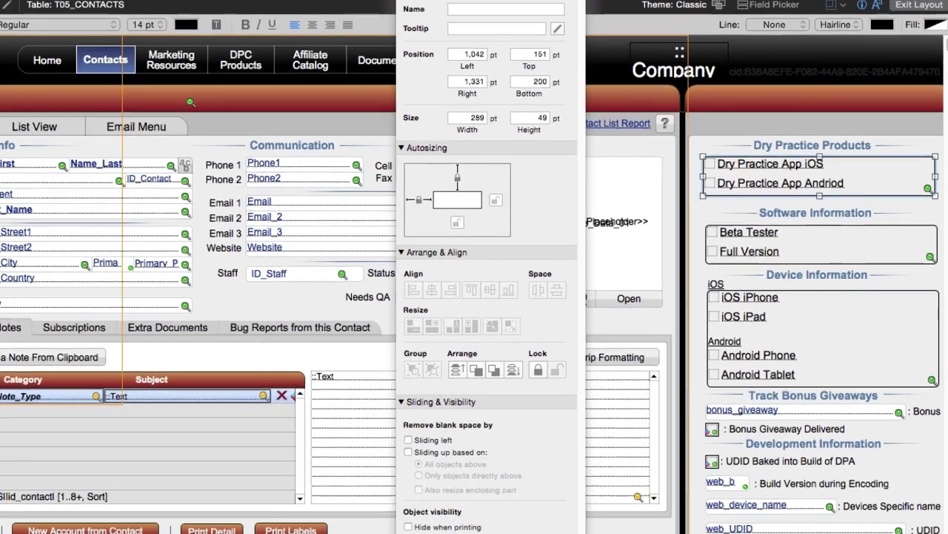
left_click(571, 3)
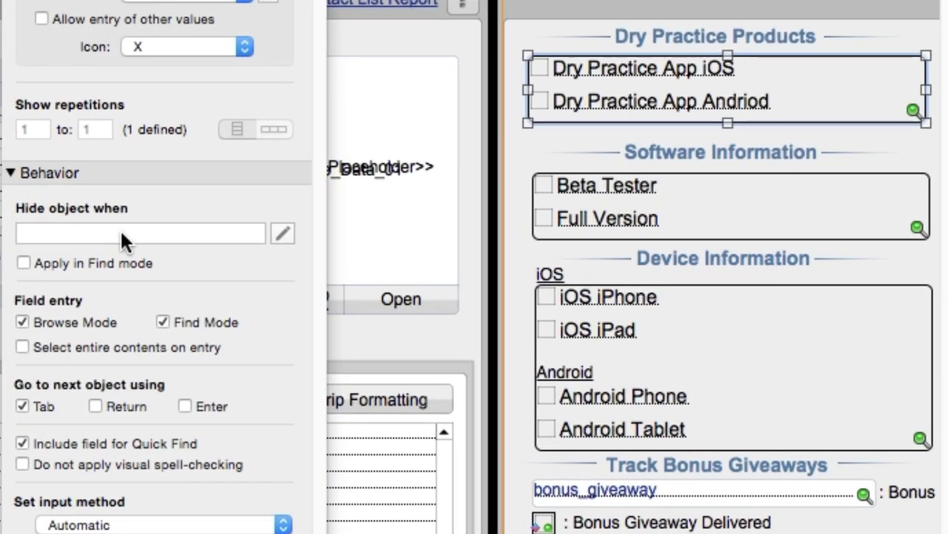
left_click(120, 231)
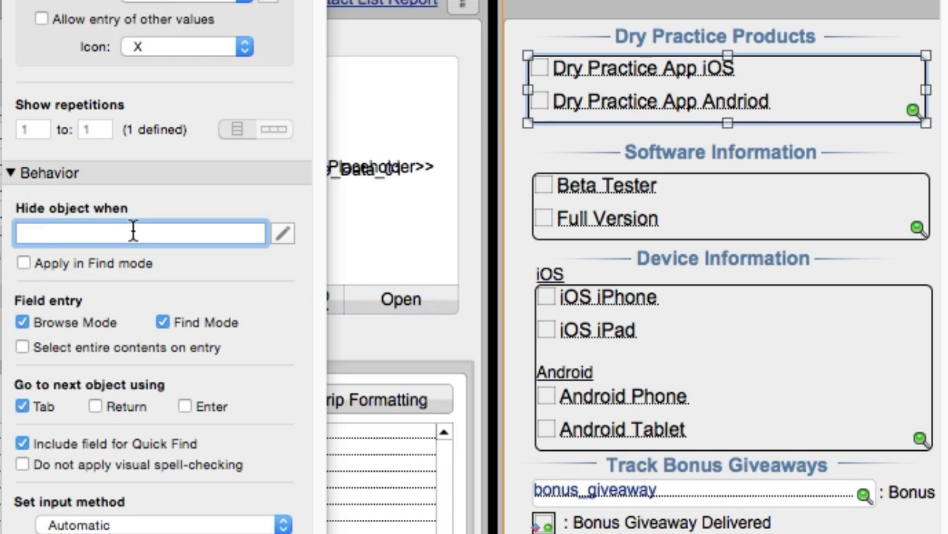
type("1=1")
key("Tab")
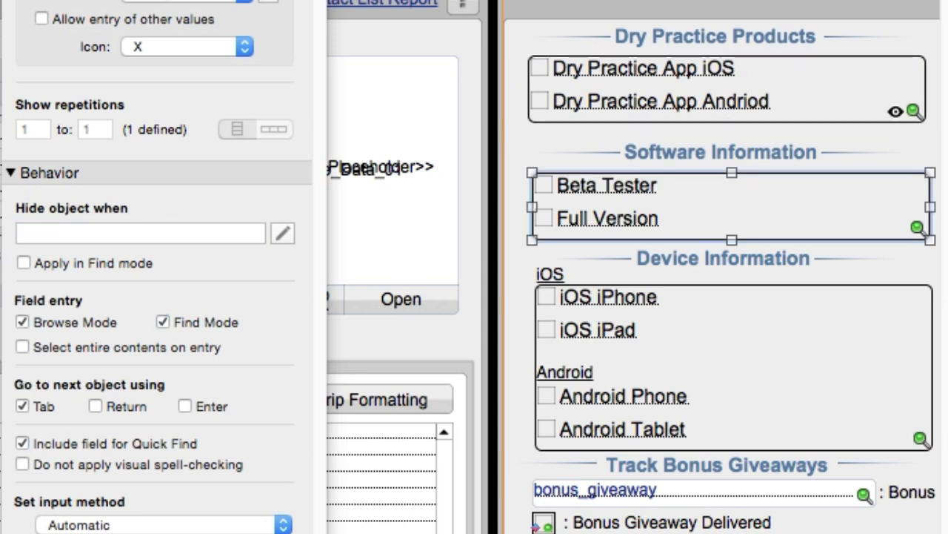
Step: Select the Device Information and Track Bonus Giveaways items, recheck the condition, then test in Browse mode
left_click(741, 348, "shift")
left_click(717, 464, "shift")
left_click(723, 258, "shift")
key("Tab")
key("Tab")
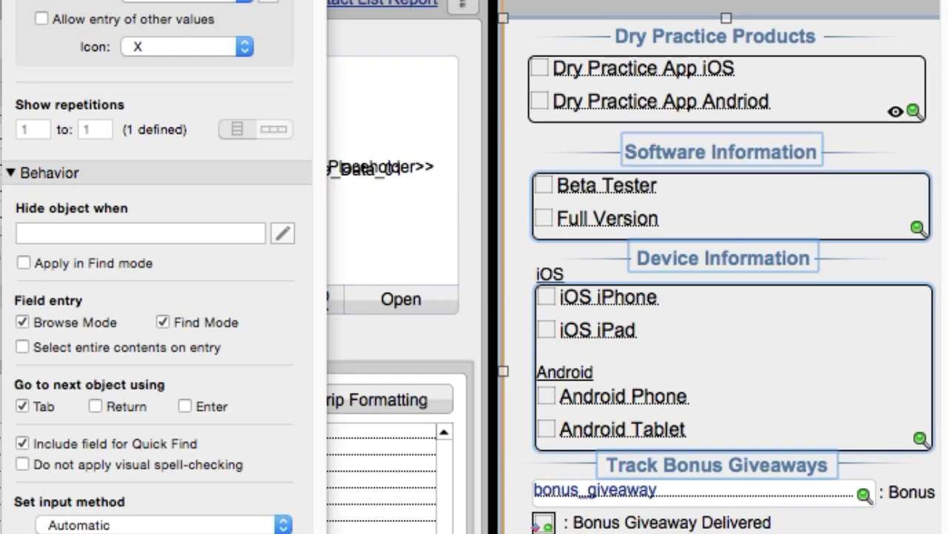
key("Tab")
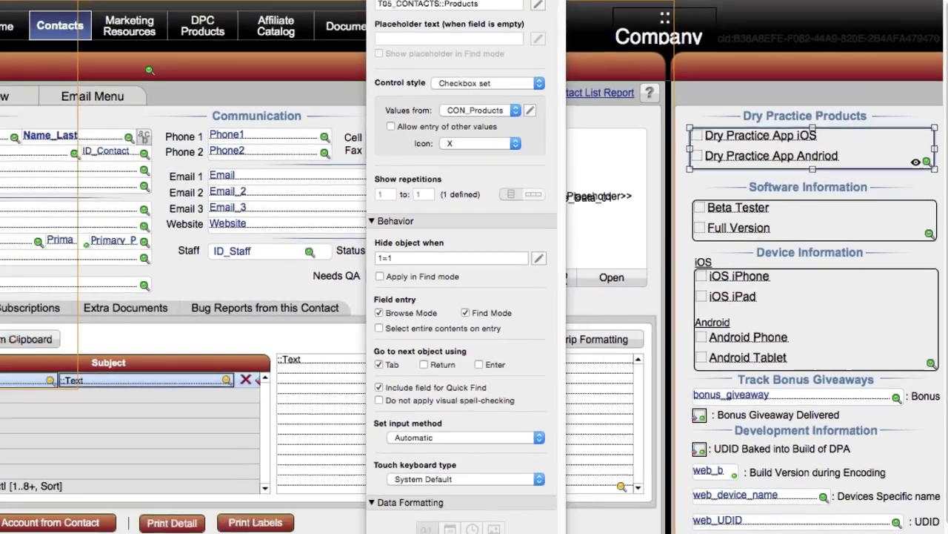
key("super+b")
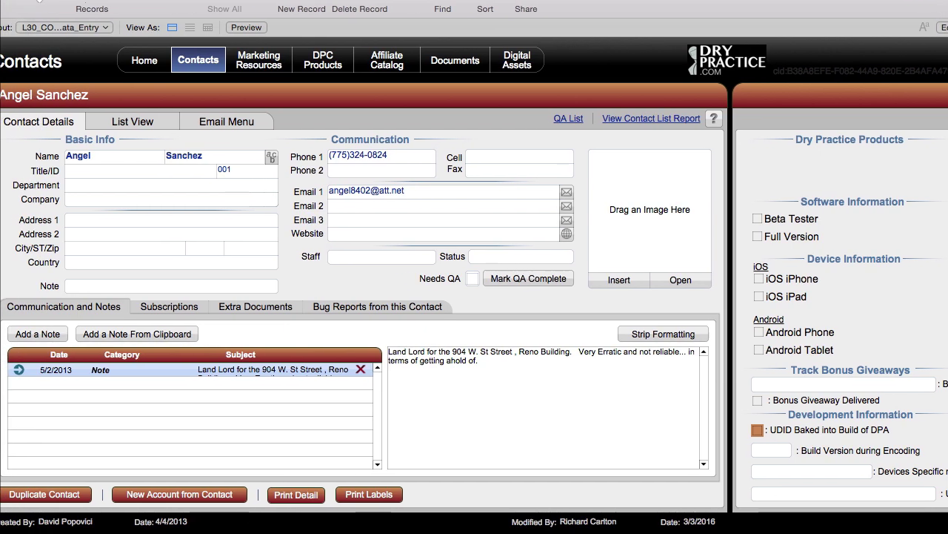
key("ctrl+Down")
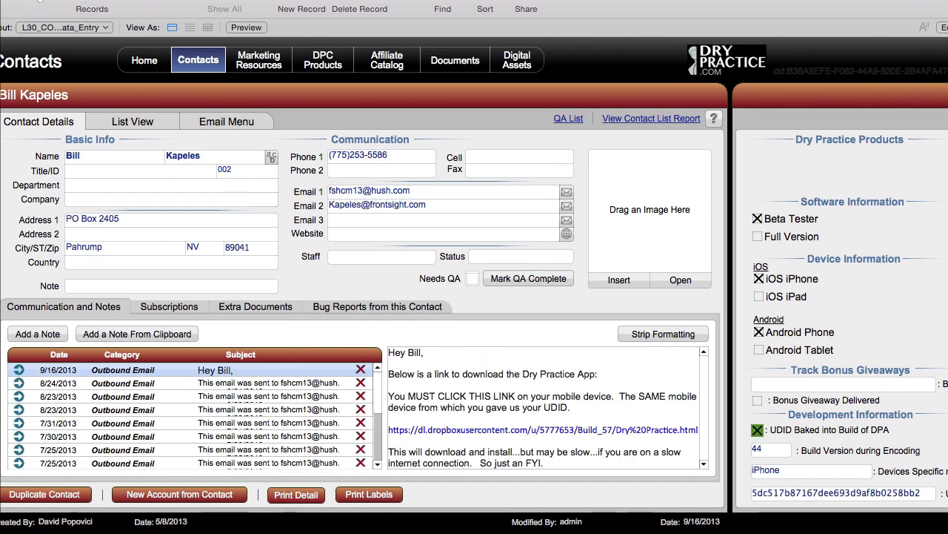
key("ctrl+Down")
key("ctrl+Down")
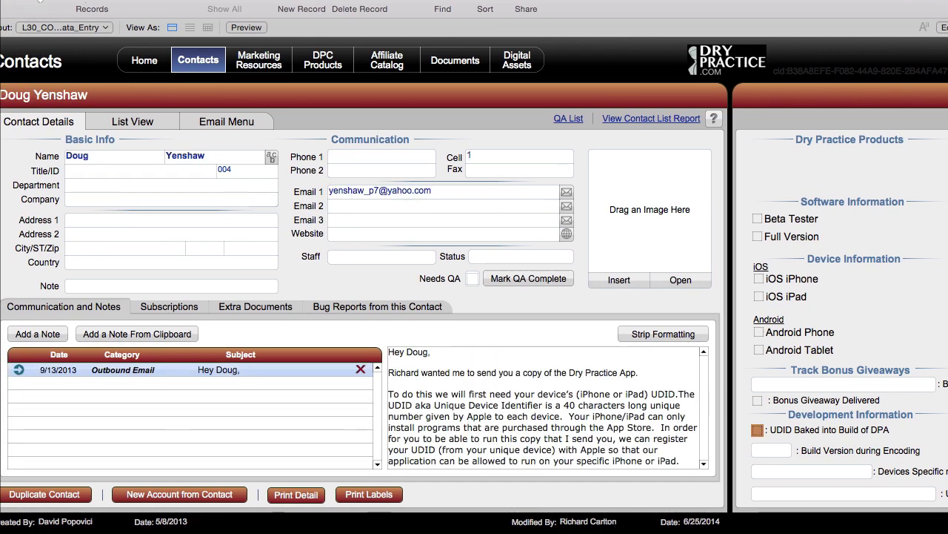
key("ctrl+Up")
key("ctrl+Up")
key("ctrl+Up")
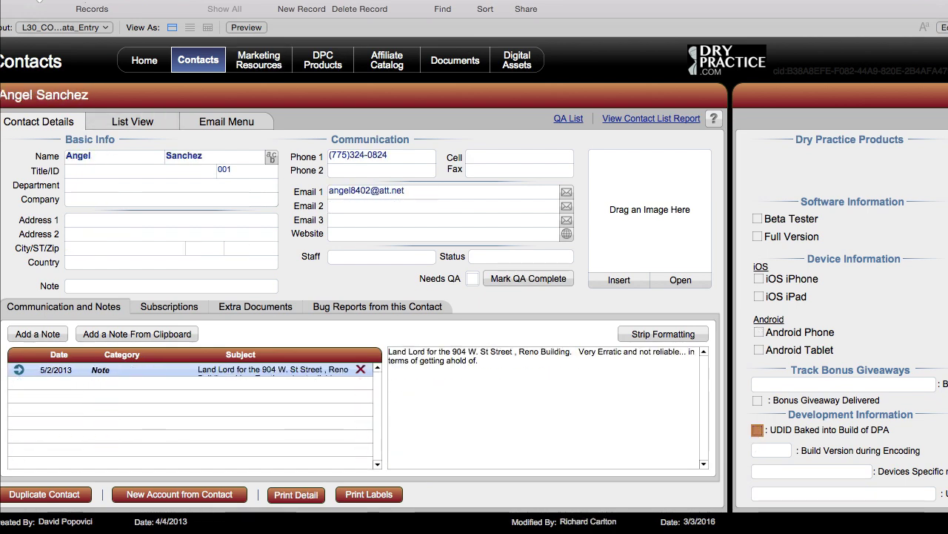
key("ctrl+Down")
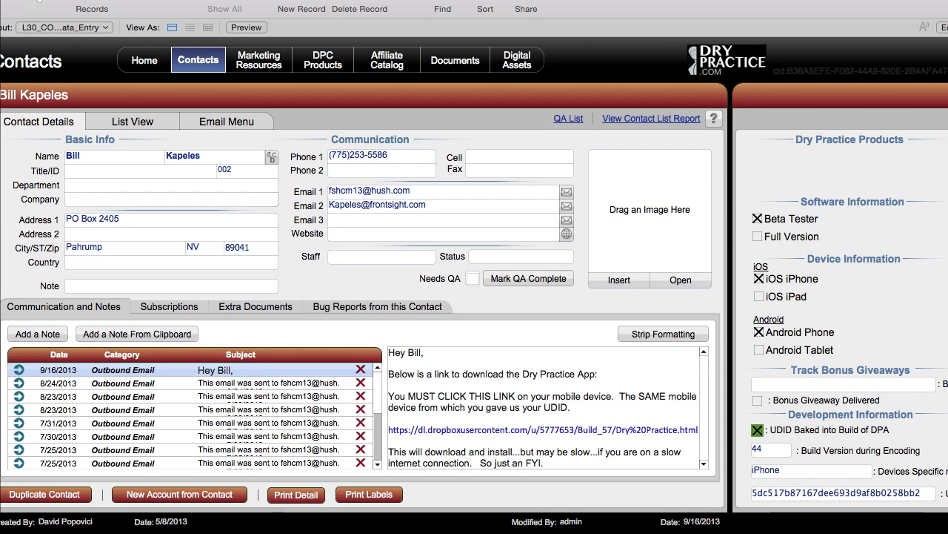
key("ctrl+Up")
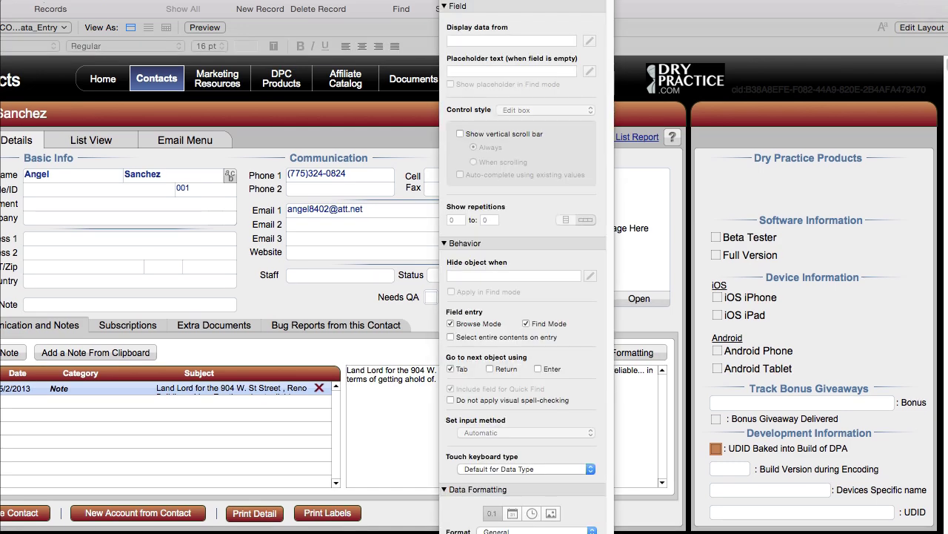
Step: In Layout mode, marquee-select all right-panel product objects and drag them beyond the layout's right edge
key("super+l")
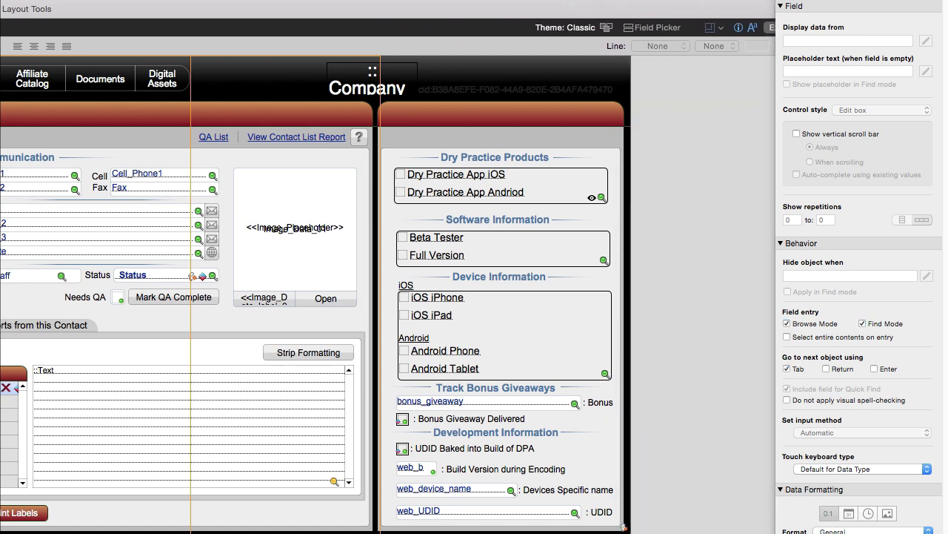
scroll(402, 294, "down", 3)
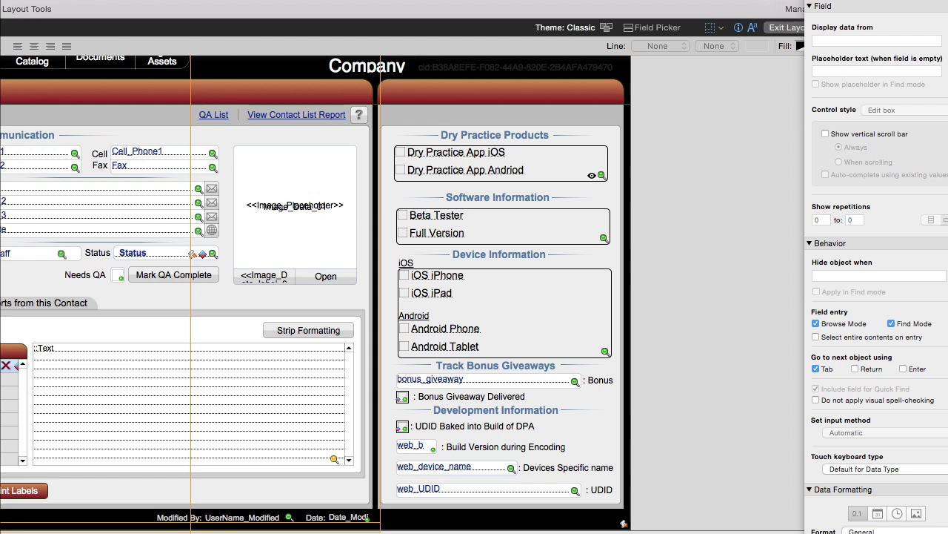
scroll(402, 294, "right", 4)
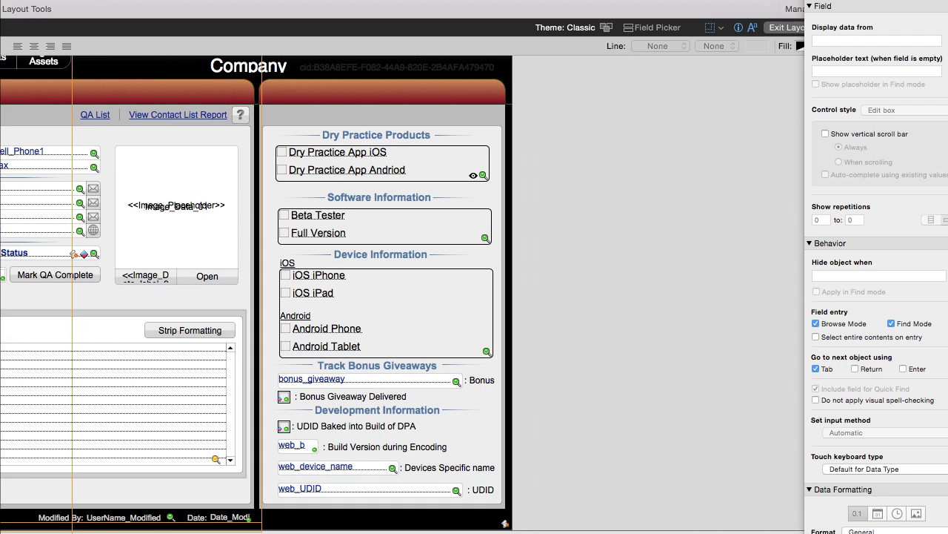
left_click_drag(533, 514, 251, 72)
left_click_drag(506, 478, 784, 481)
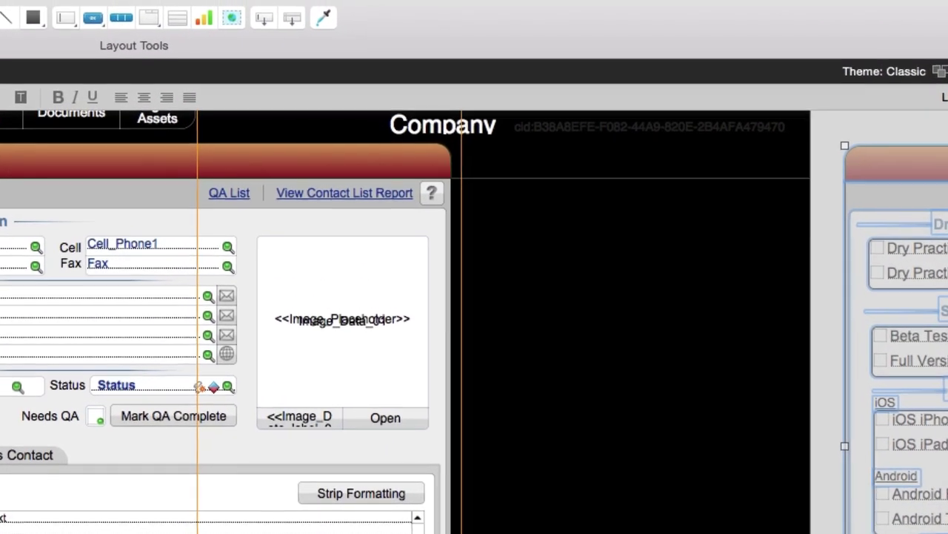
Step: Pick Slide Control from the tab control flyout and draw it right of the contact details
left_click(140, 9)
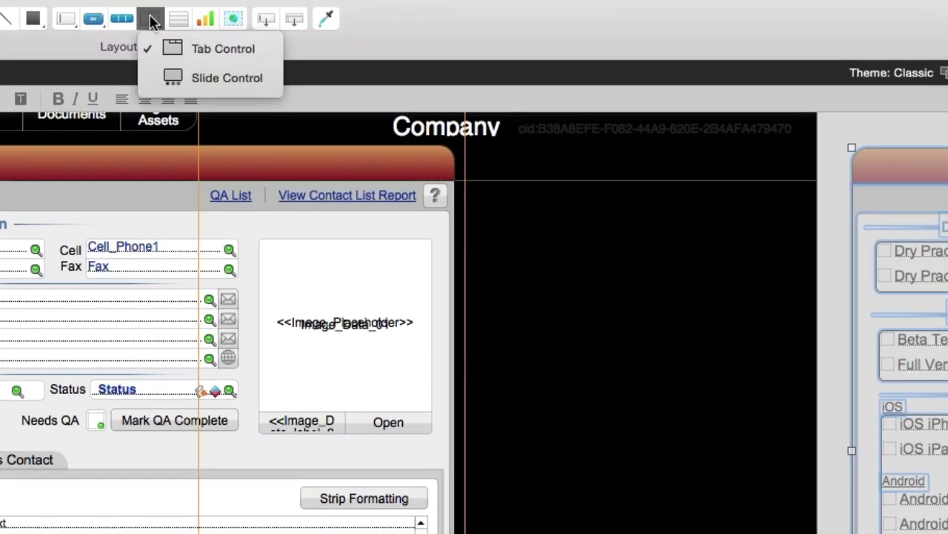
left_click(191, 78)
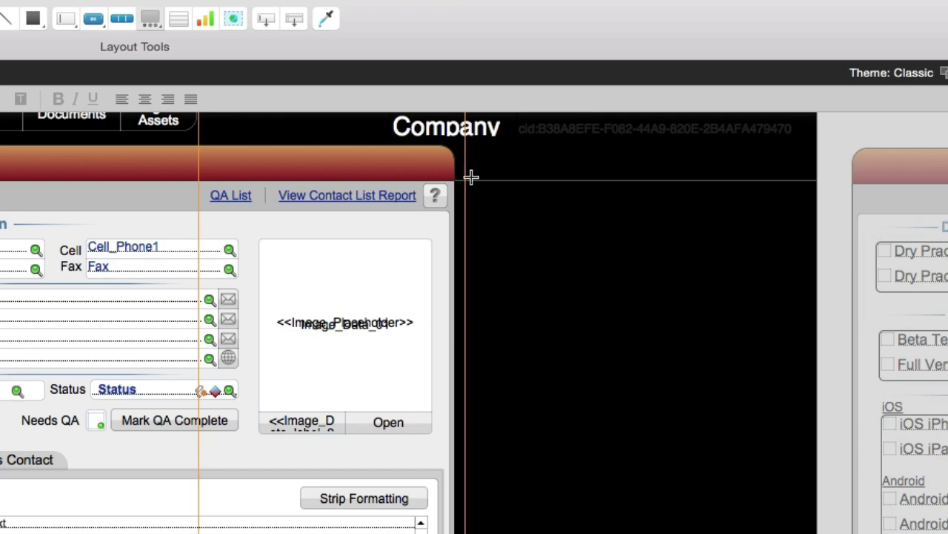
left_click_drag(471, 181, 808, 533)
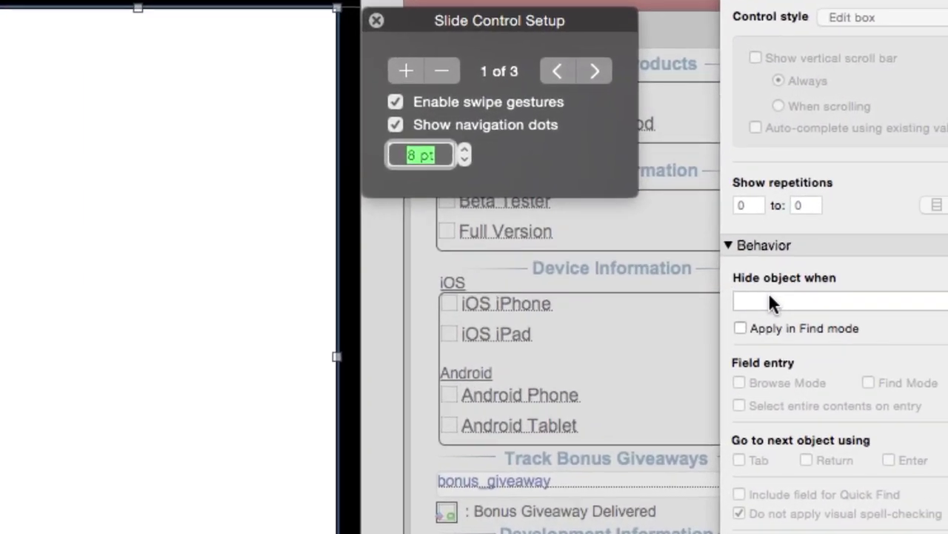
Step: Set the slide control's Hide object when condition to 1=0 and close its setup
left_click(889, 236)
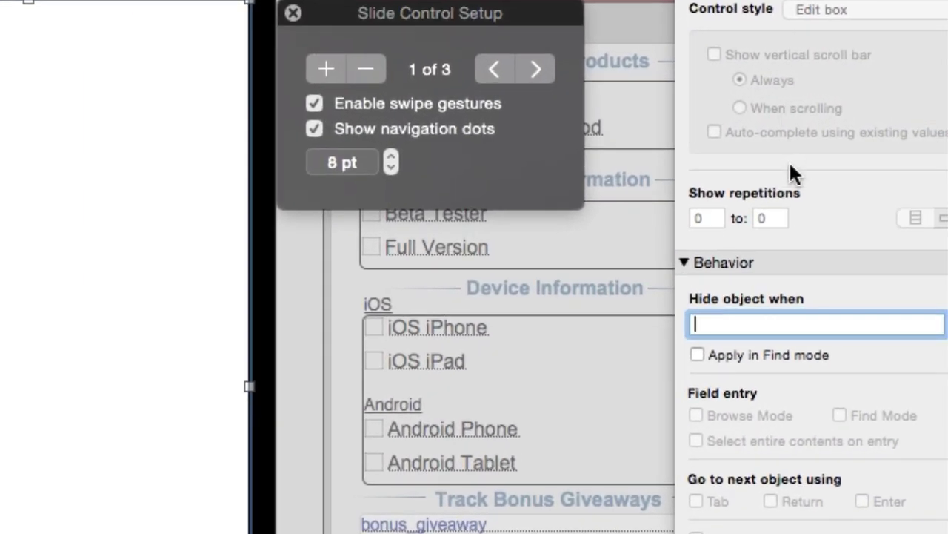
type("1=1")
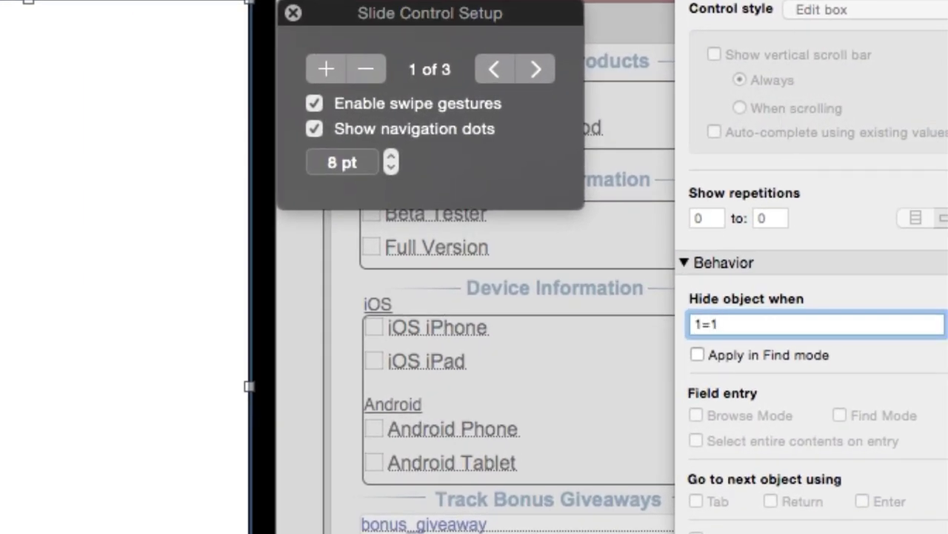
key("BackSpace")
type("0")
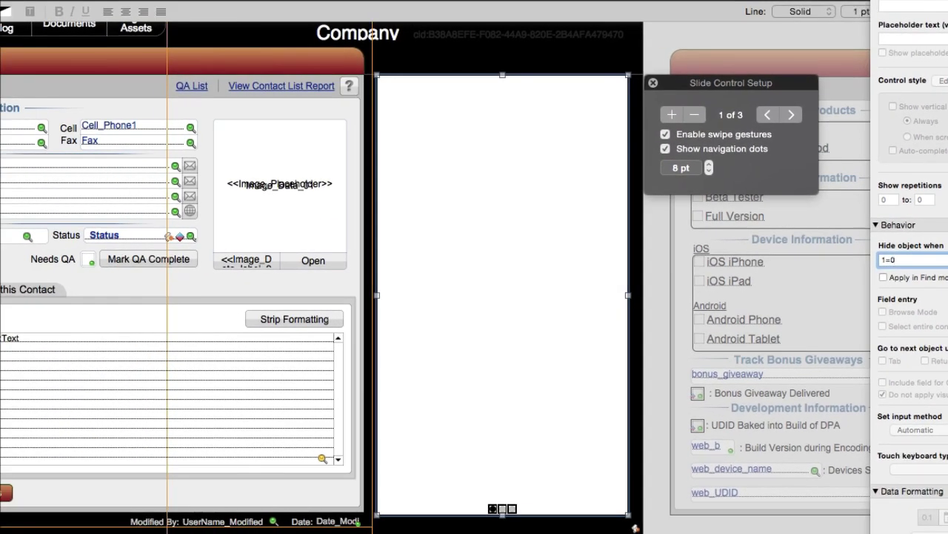
left_click(653, 82)
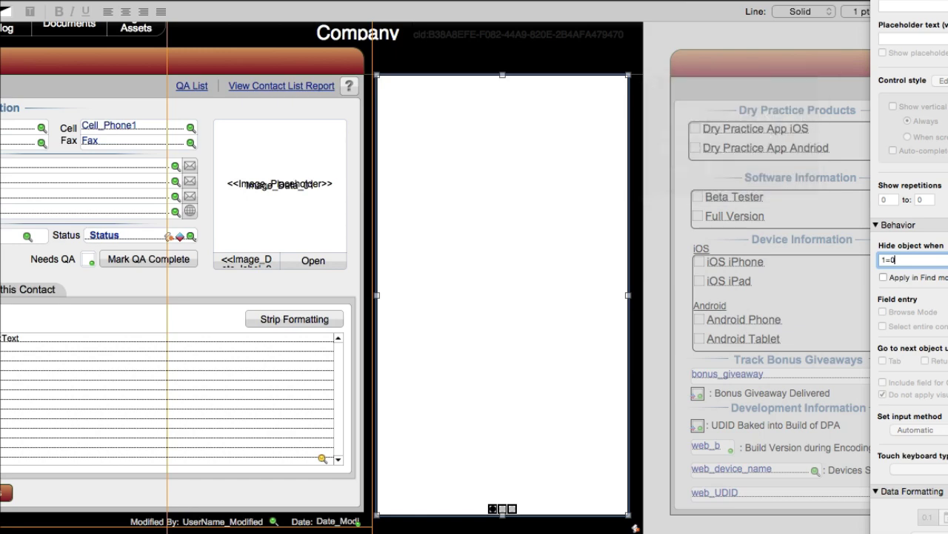
Step: Move the product info fields and labels onto the slide control and resize it to fit
scroll(653, 82, "right", 3)
scroll(435, 277, "right", 5)
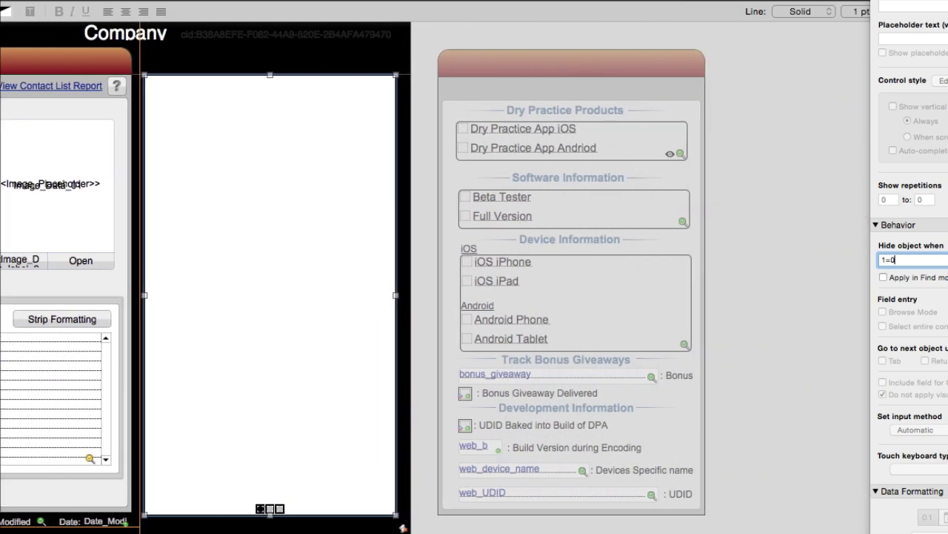
left_click_drag(717, 514, 443, 89)
left_click_drag(443, 432, 408, 461)
left_click(275, 296)
left_click_drag(403, 528, 403, 527)
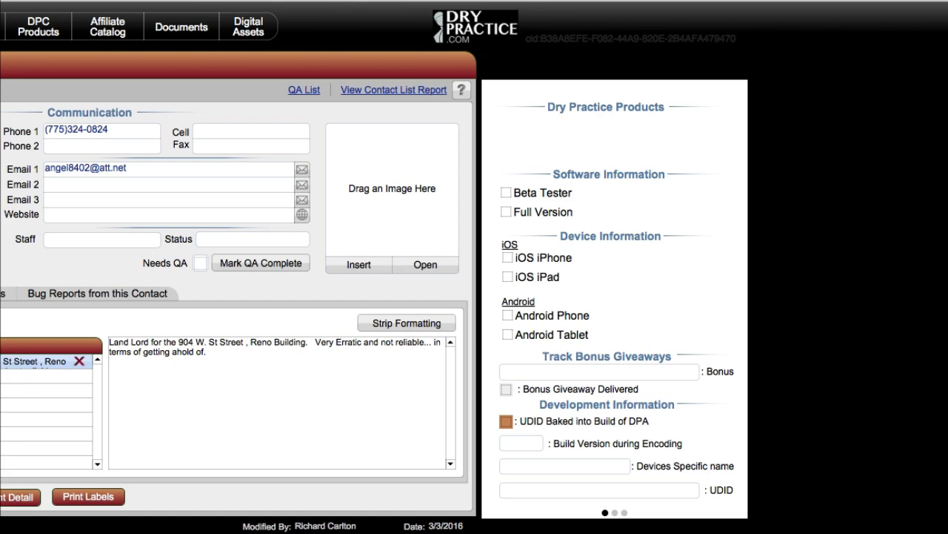
Step: Return to Layout mode and select the slide control holding the product info
key("super+l")
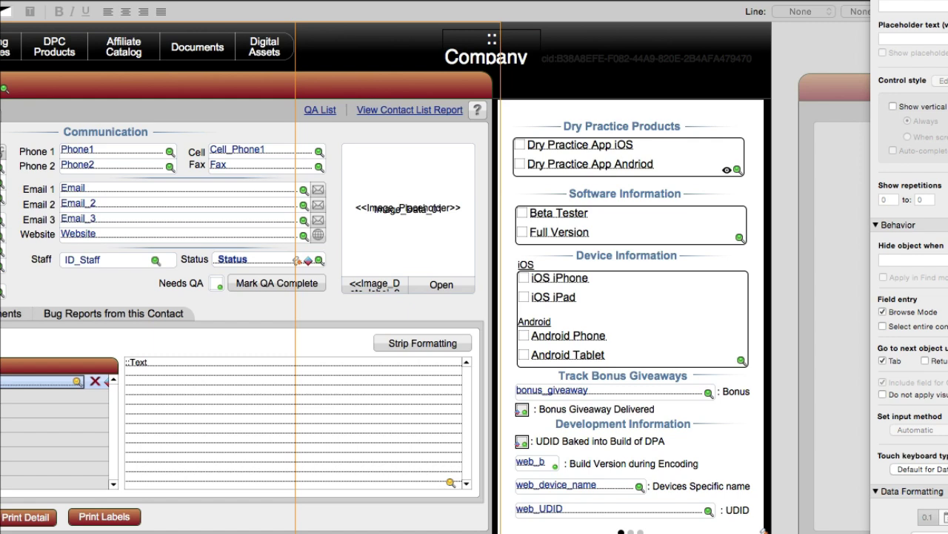
left_click(763, 530)
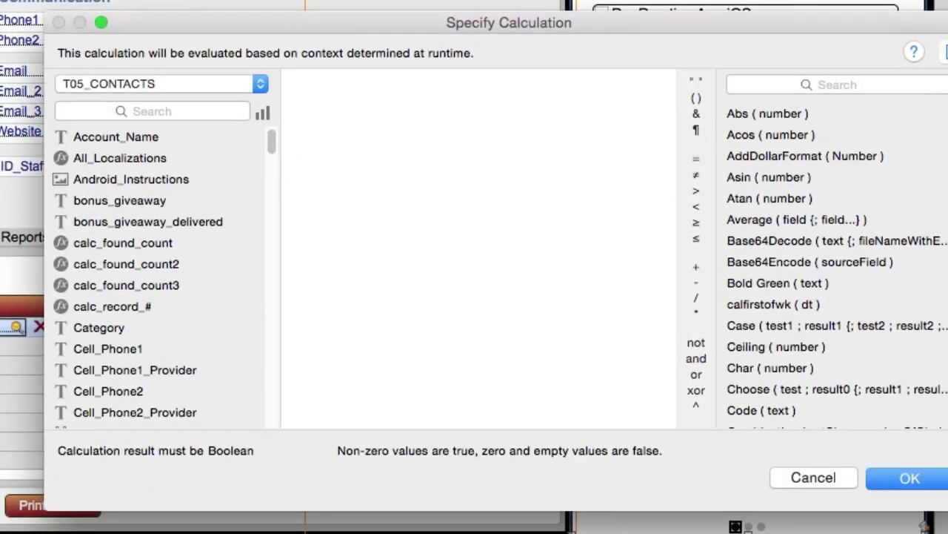
Step: Build the hide condition T05_CONTACTS::Cell_Phone1 = "1", then focus the contact's Cell field
double_click(107, 348)
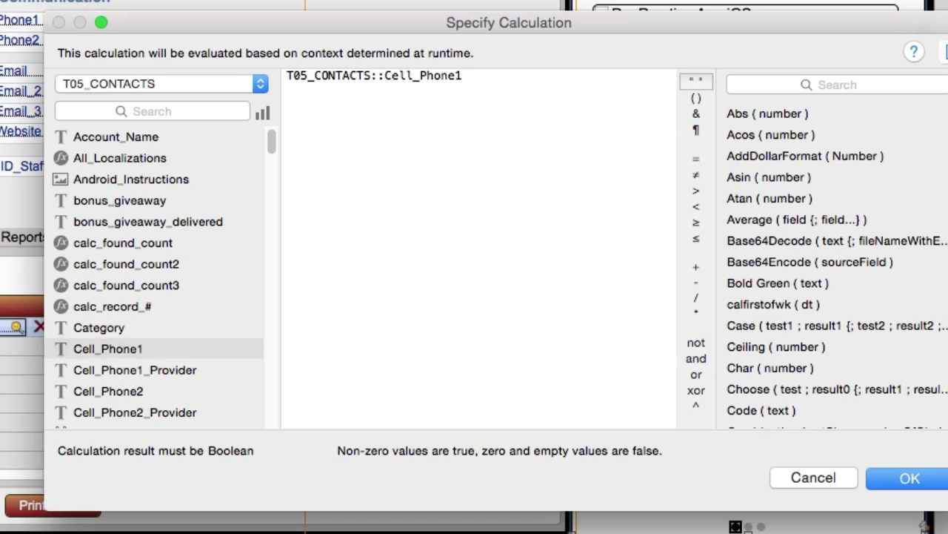
left_click(696, 158)
left_click(696, 80)
type("1")
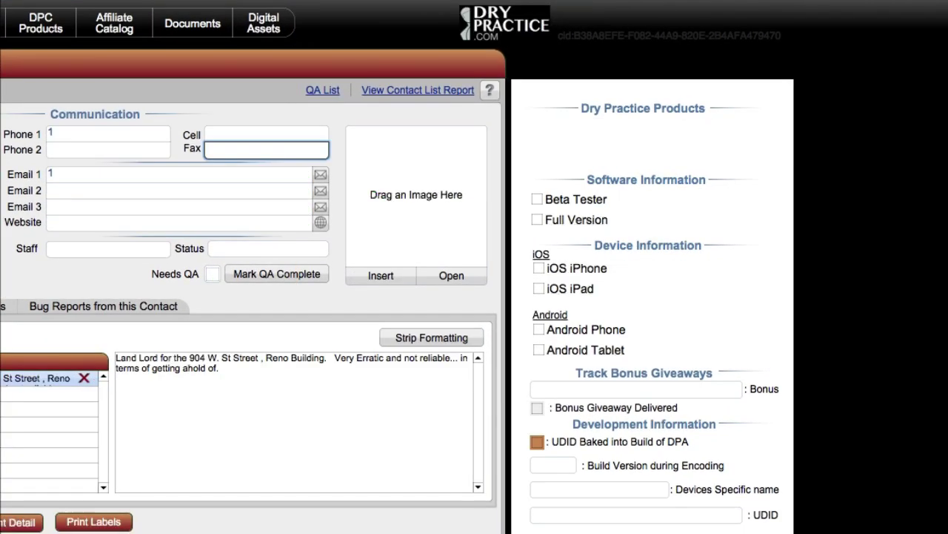
left_click(266, 133)
Step: Enter 1 in the Cell field and commit the record so the panel hides
type("1")
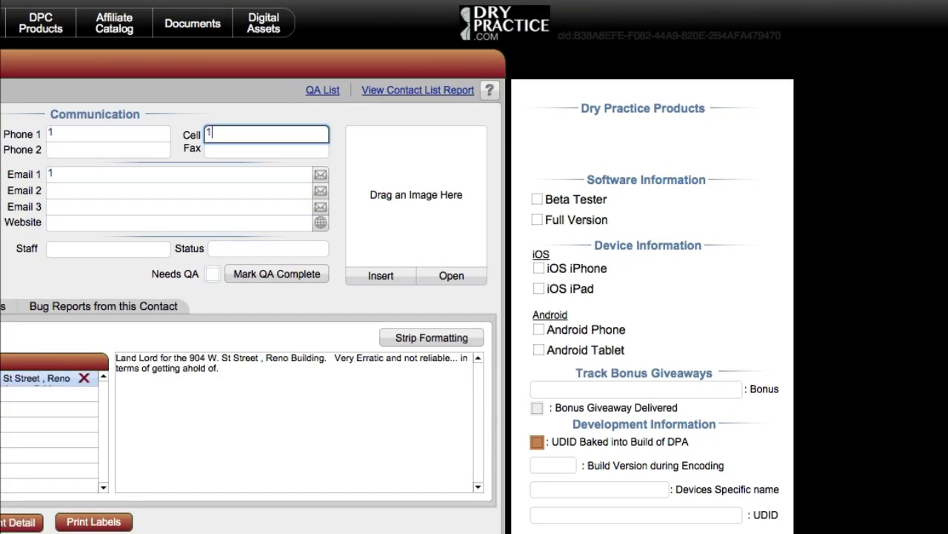
key("Return")
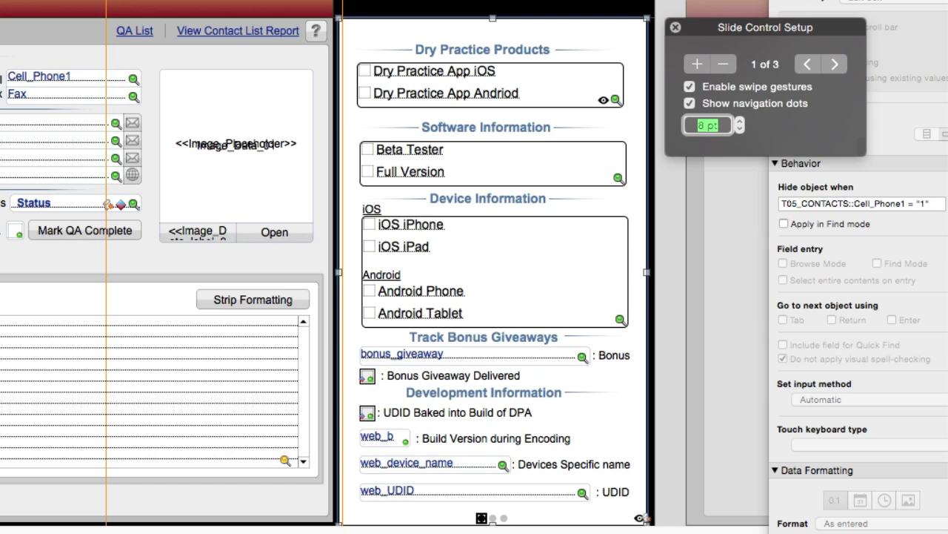
Step: Uncheck Show navigation dots in Slide Control Setup and try removing a panel
left_click(690, 103)
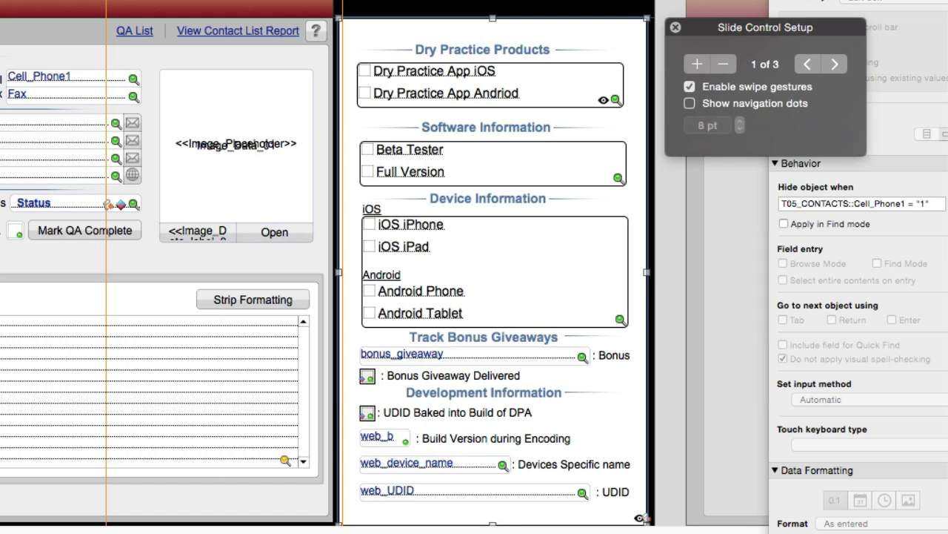
left_click(724, 63)
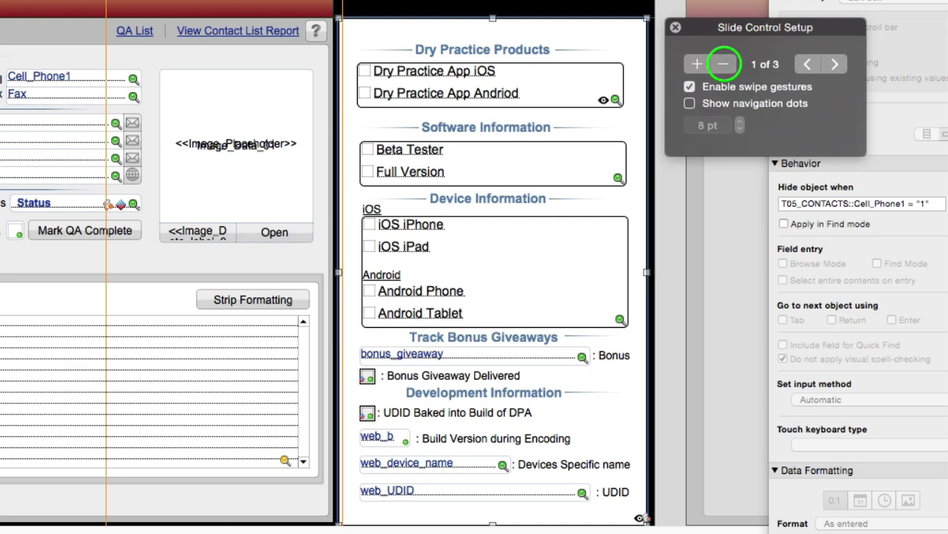